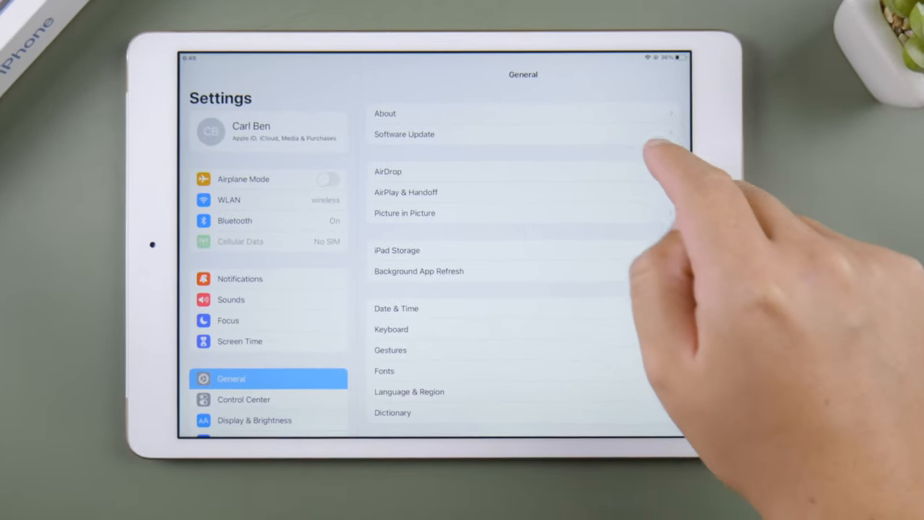
- Start downloading iPadOS 16 Public Beta 10 (4.08 GB) from Software Update and agree to the terms
left_click(653, 134)
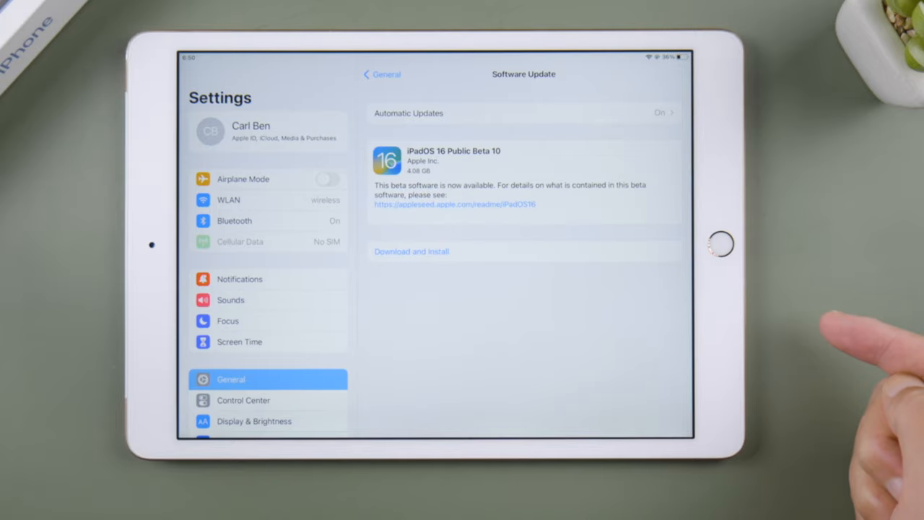
left_click(628, 251)
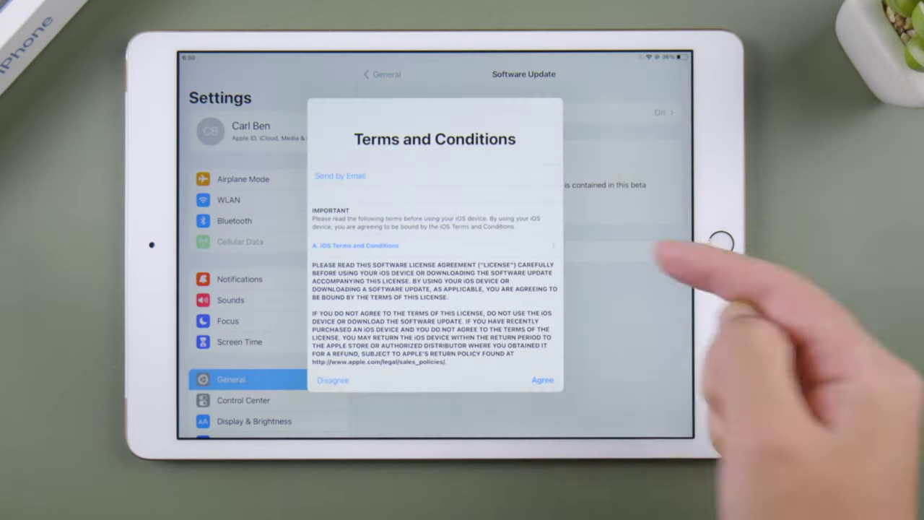
left_click(546, 381)
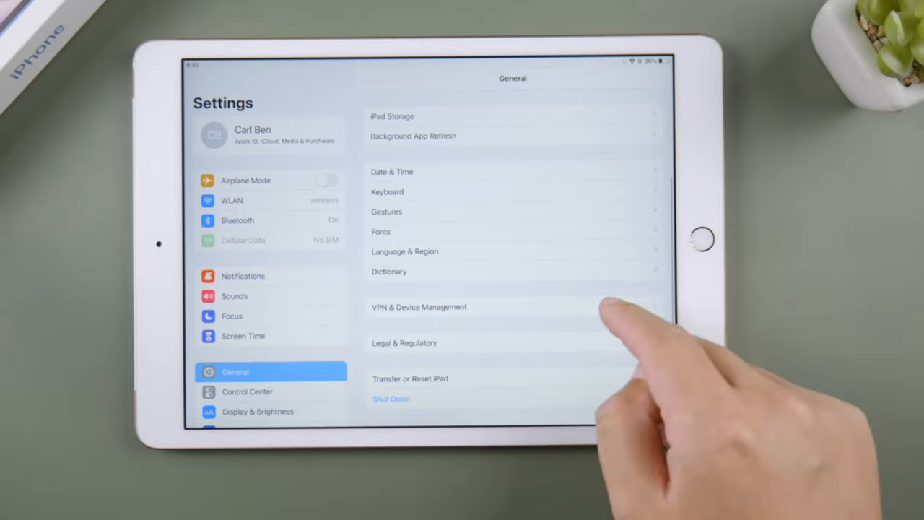
- Remove the iOS 16 beta software profile via VPN & Device Management and restart the iPad
left_click(592, 307)
left_click(499, 195)
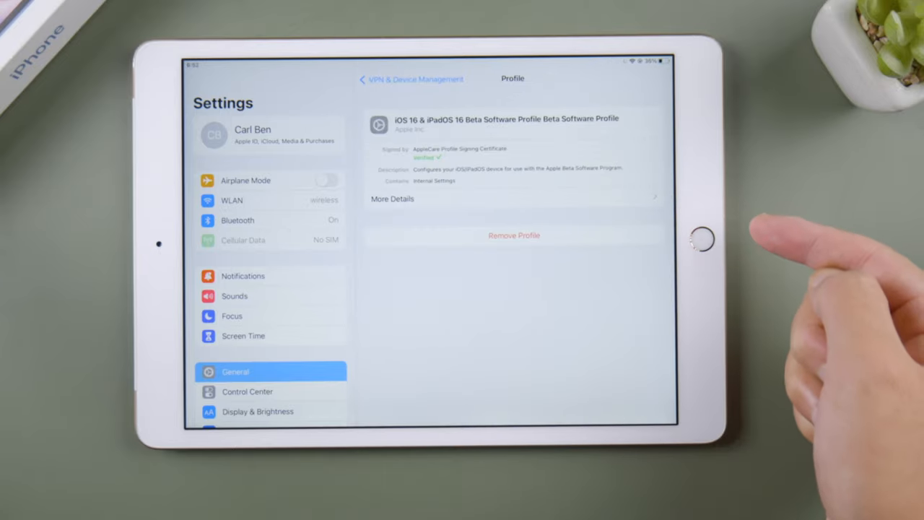
left_click(514, 235)
left_click(460, 268)
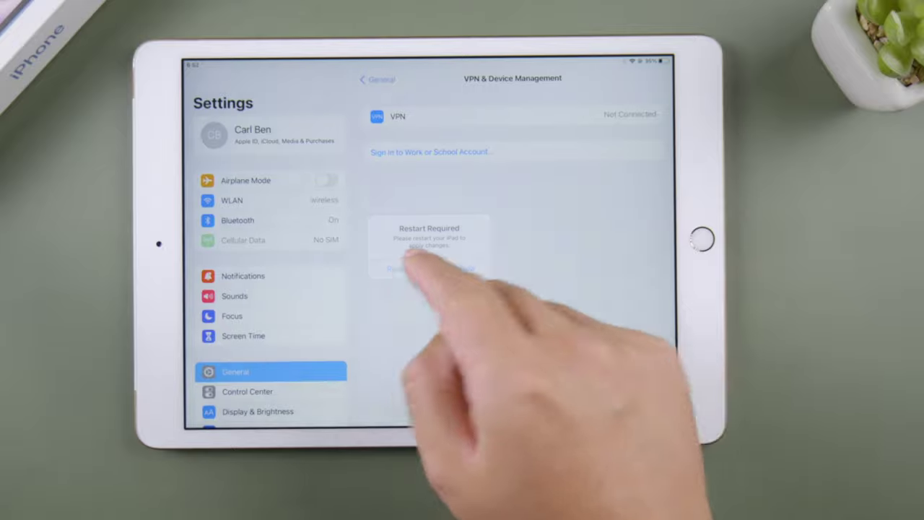
left_click(430, 269)
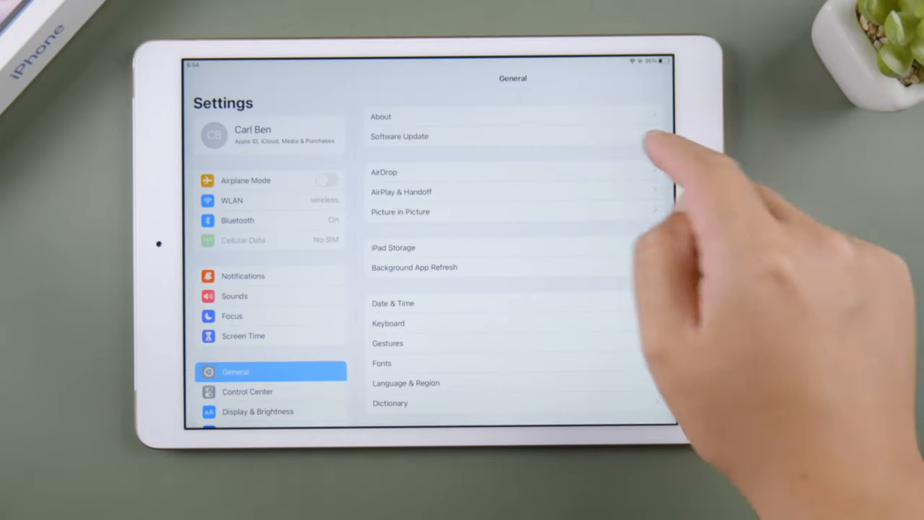
- Check Software Update again to see iPadOS 15.7 reported as up to date
left_click(628, 138)
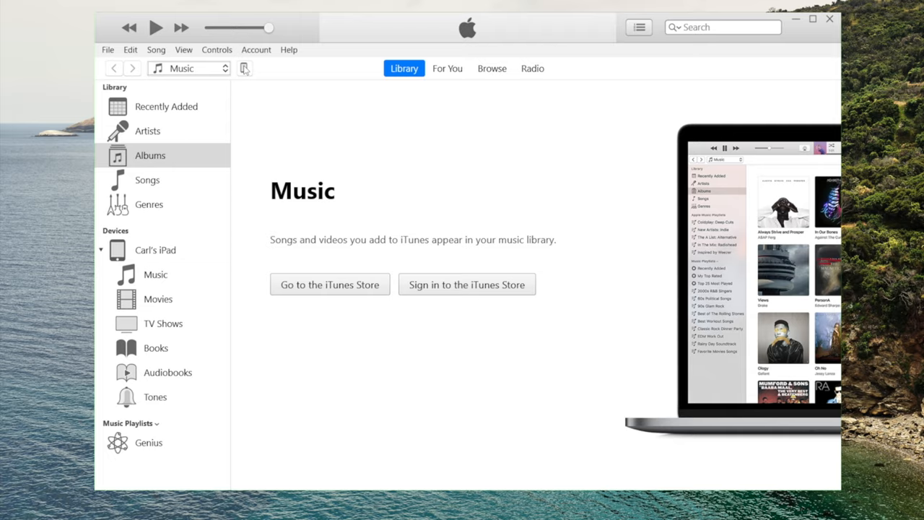
- From the iPad's Summary, check for updates, confirm updating to iPadOS 16.1, and watch the download progress
left_click(245, 68)
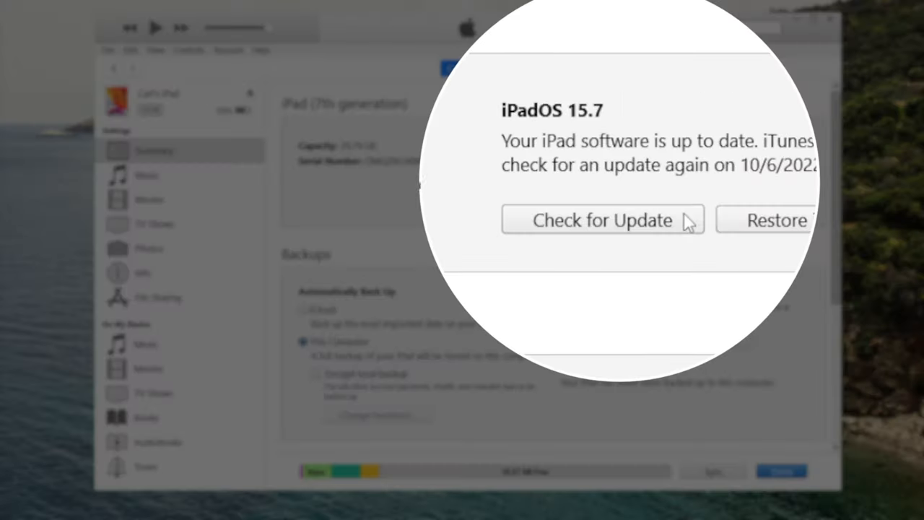
left_click(684, 213)
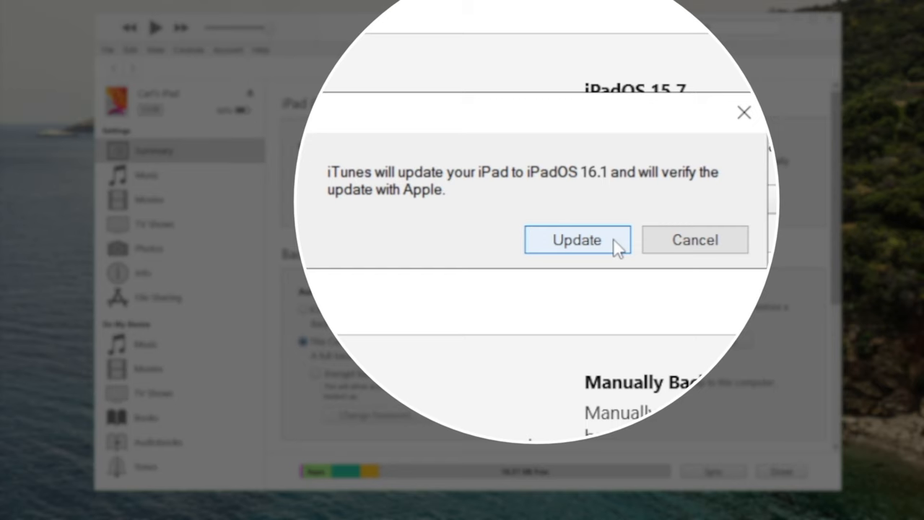
left_click(613, 239)
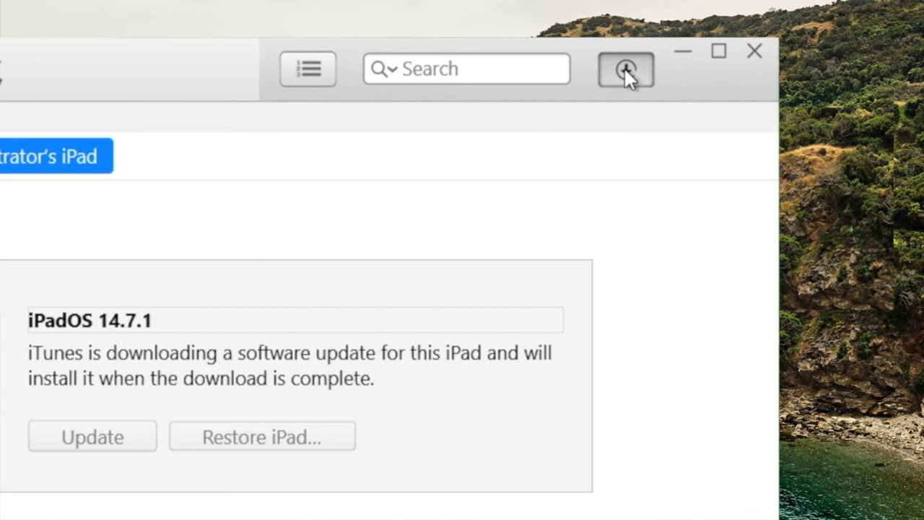
left_click(625, 69)
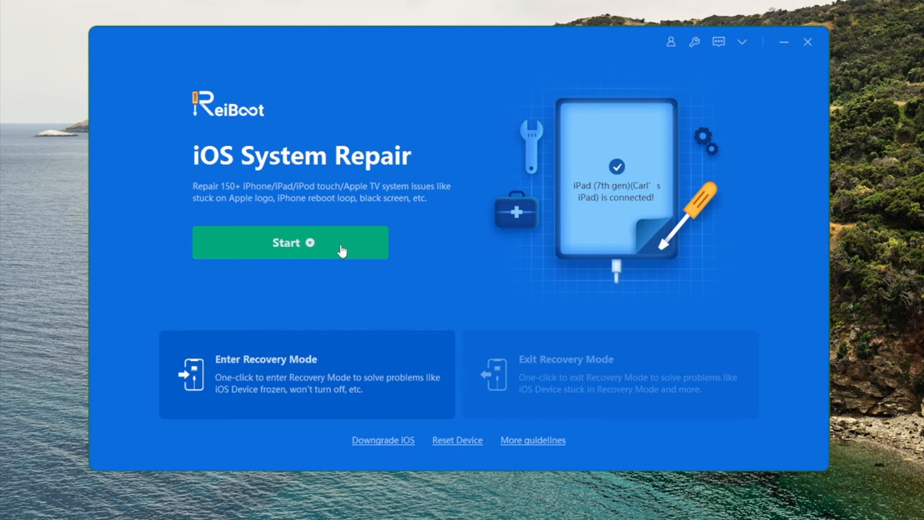
- Start a no-data-loss Standard Repair and download the firmware 16.1 package for the iPad
left_click(345, 248)
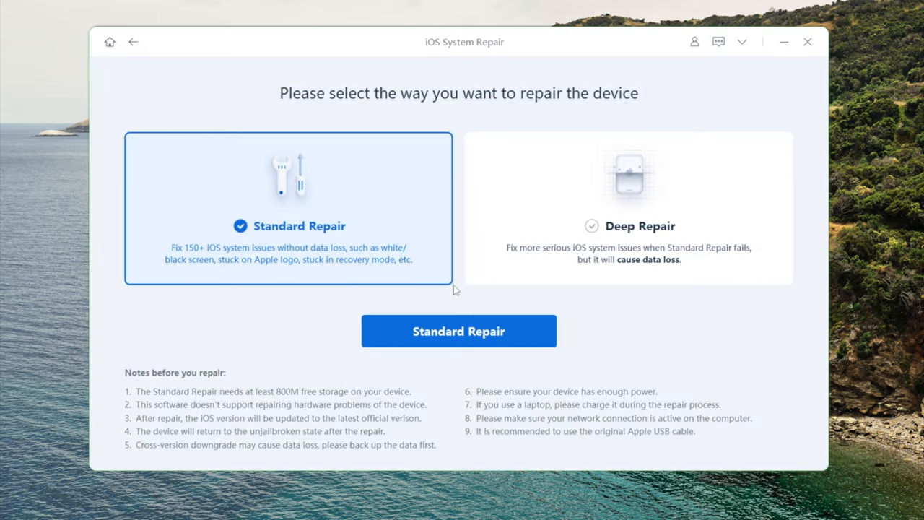
left_click(522, 322)
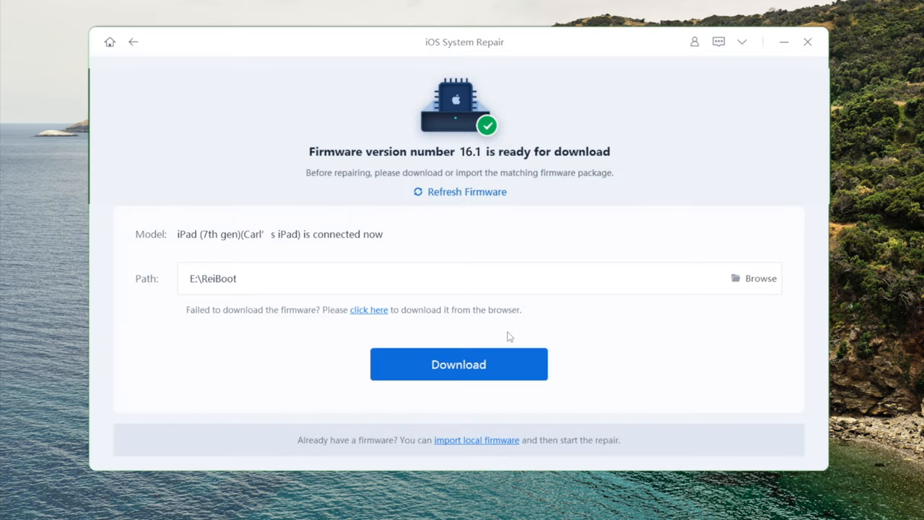
left_click(509, 353)
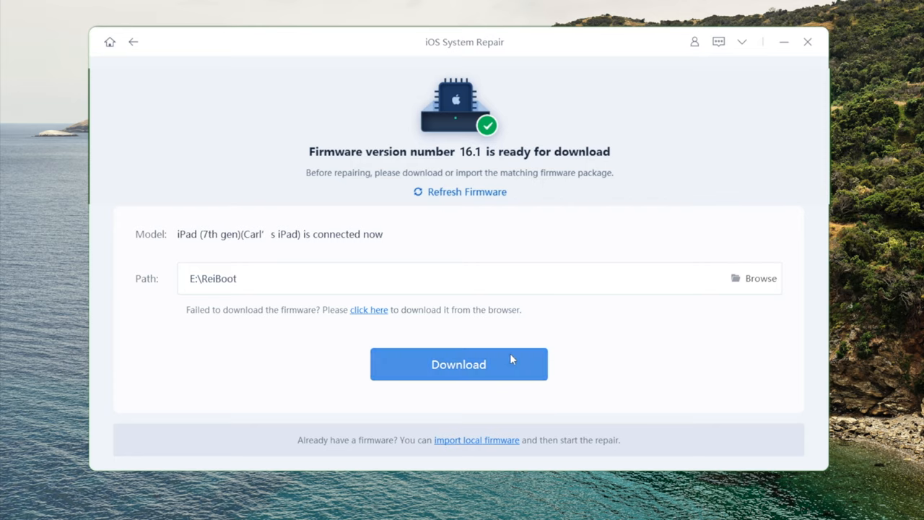